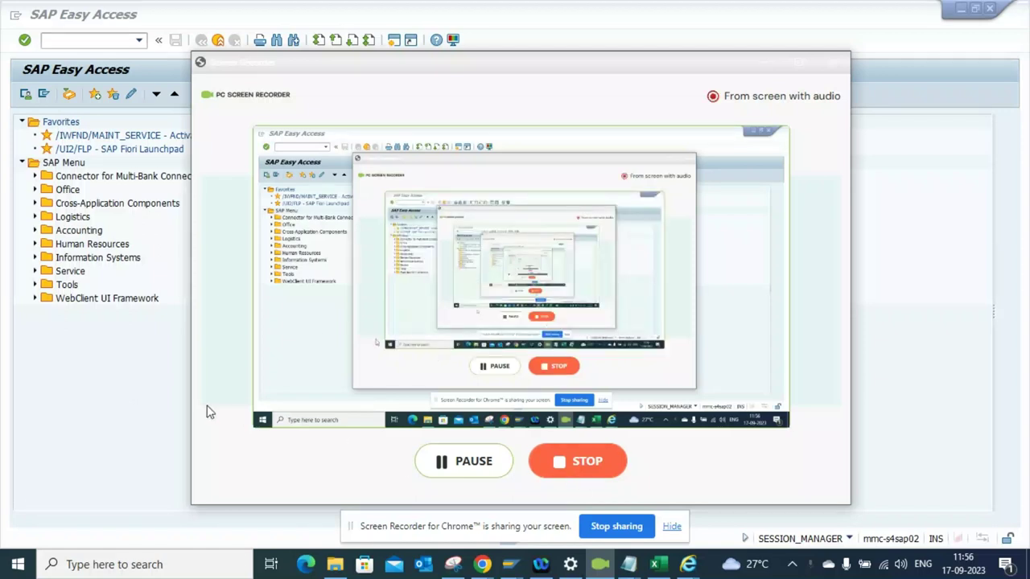
Step: Start the ABAP Dictionary with the transaction code /nse11
click(141, 398)
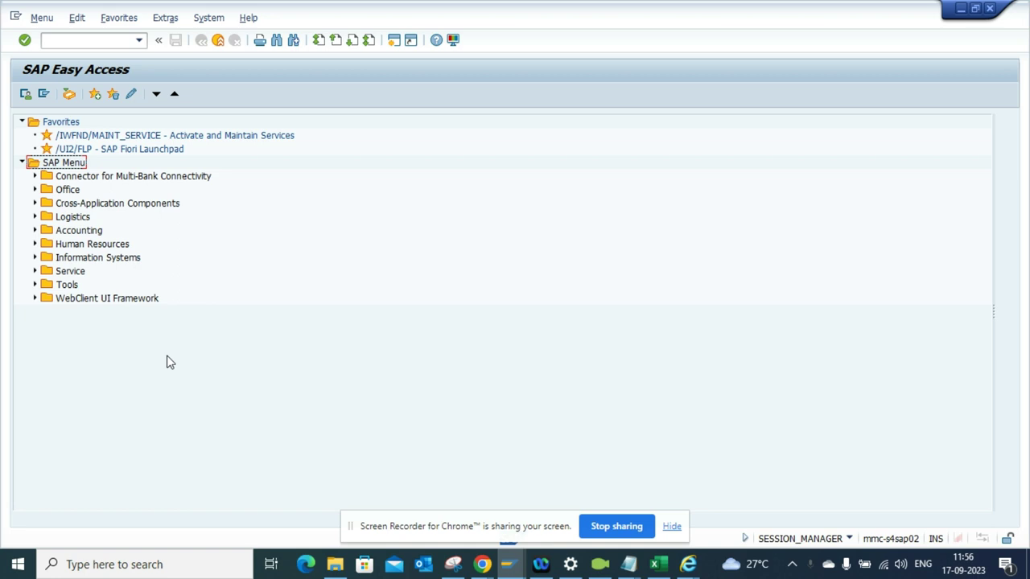
click(103, 39)
text(/nse11)
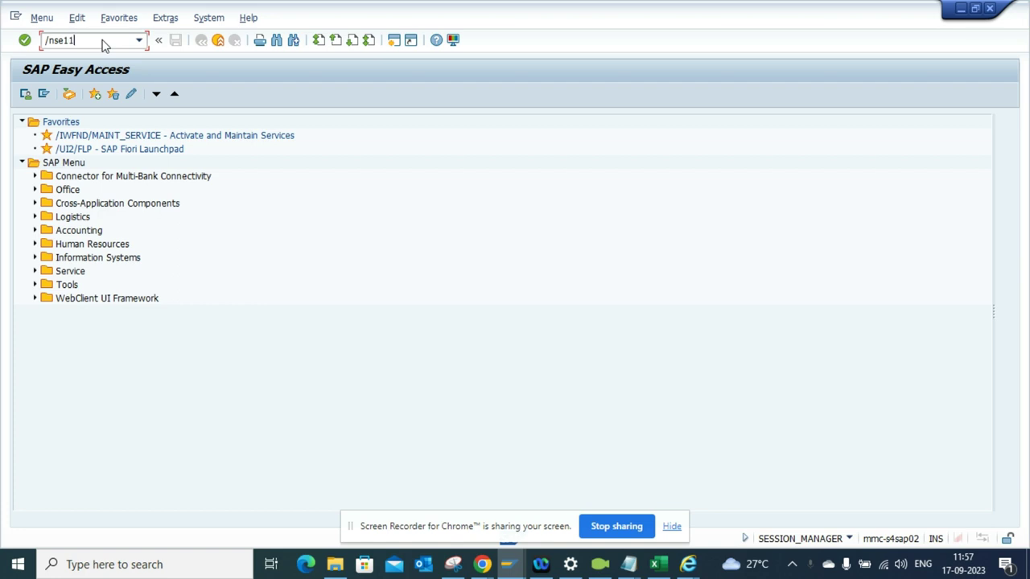
key(Return)
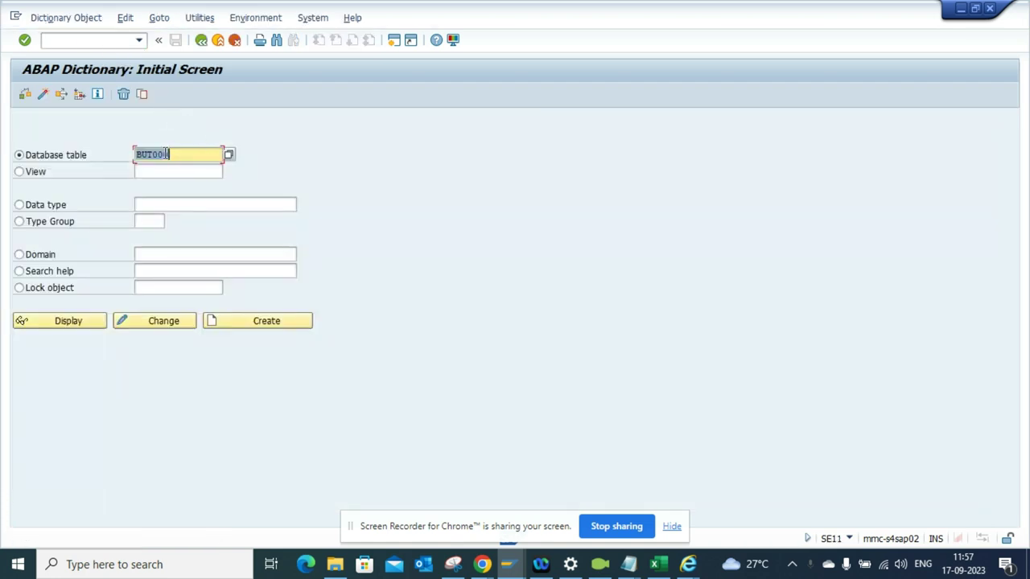
Step: Display database table BUT000 together with the object list of its package, and select the bank details table BUT0BK there
click(173, 155)
click(82, 325)
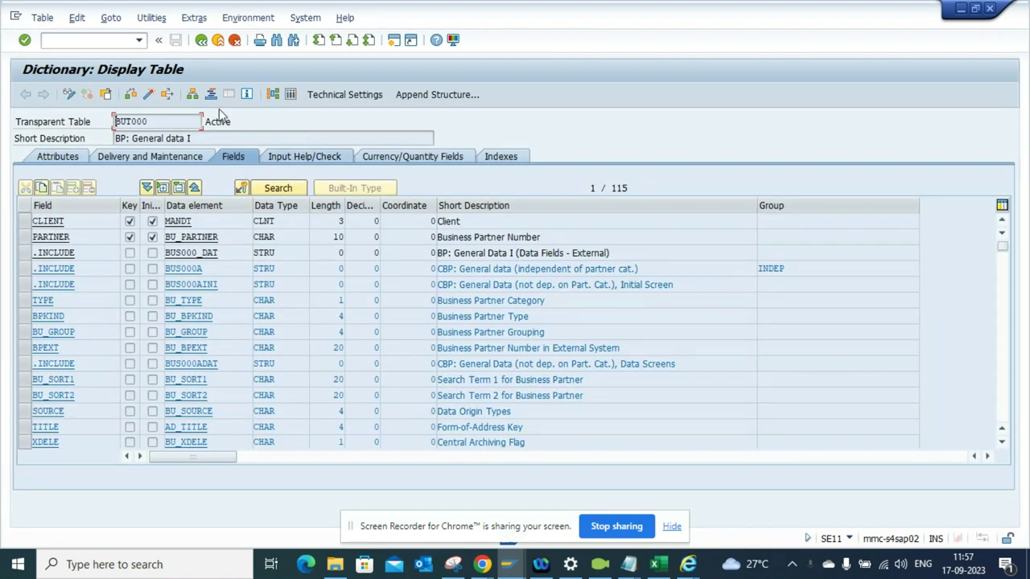
click(193, 95)
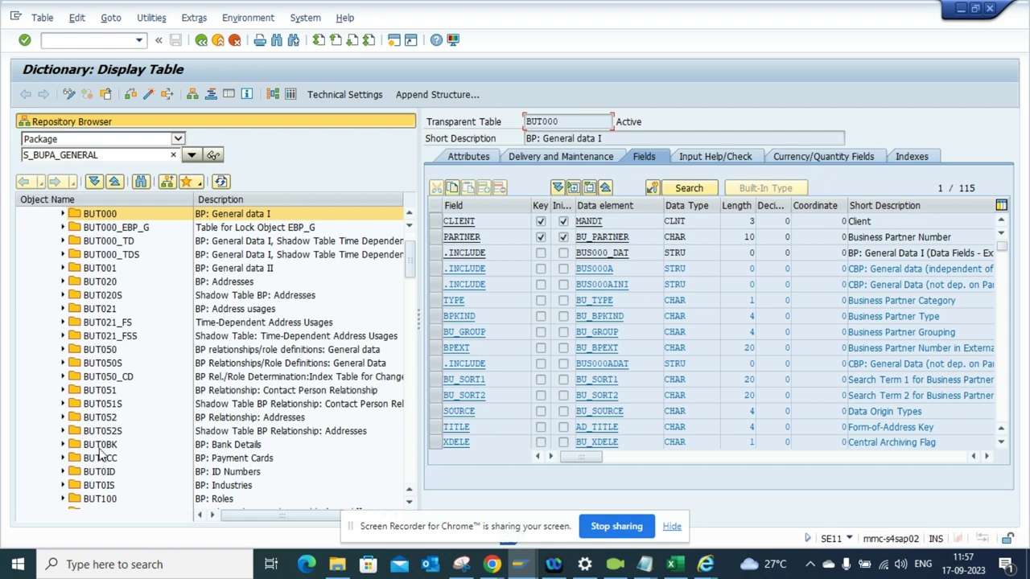
click(100, 447)
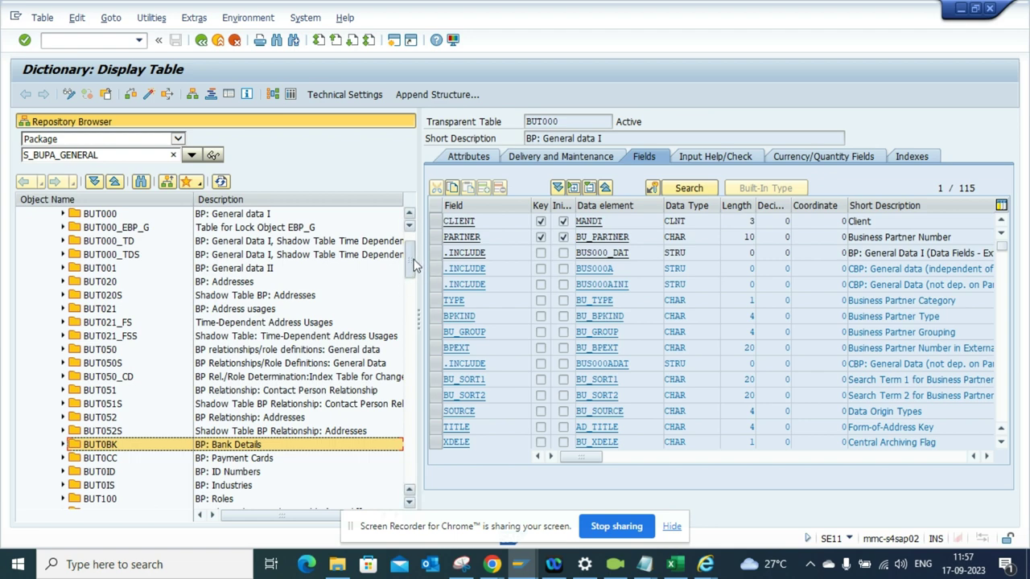
Step: Expand the SET/GET Parameters and Srch Helps folders of package S_BUPA_GENERAL
drag(411, 268, 424, 457)
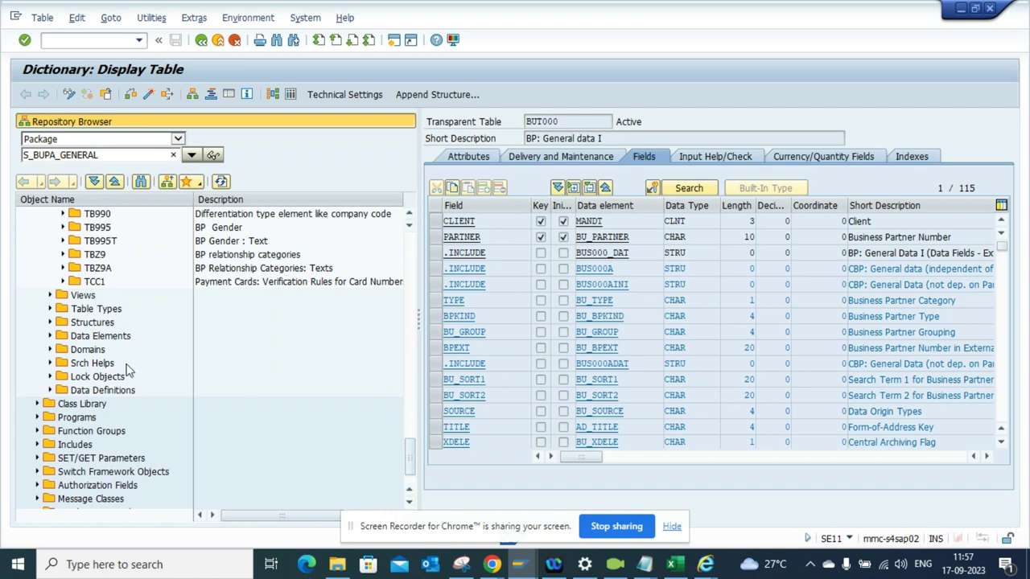
click(37, 457)
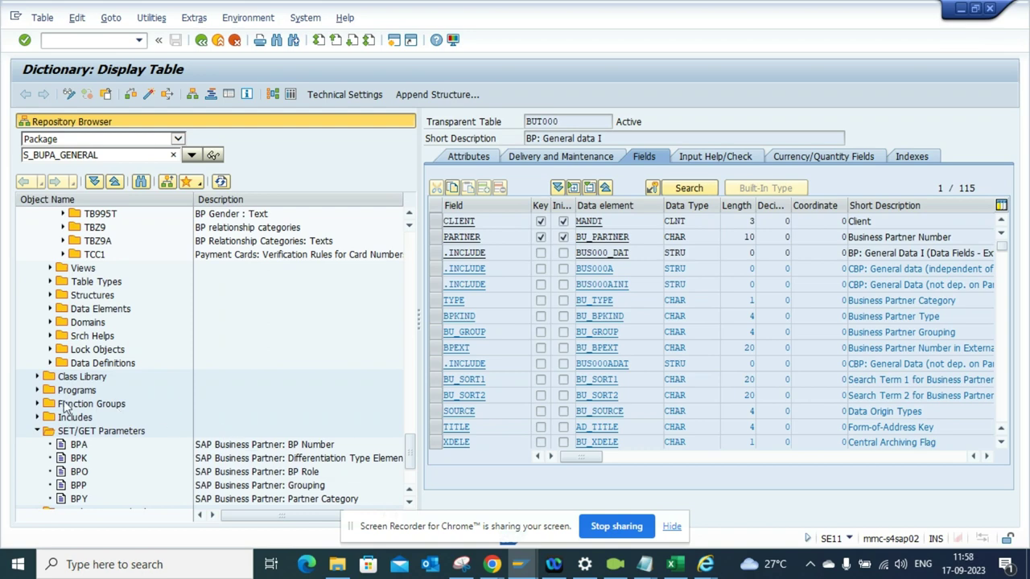
click(50, 335)
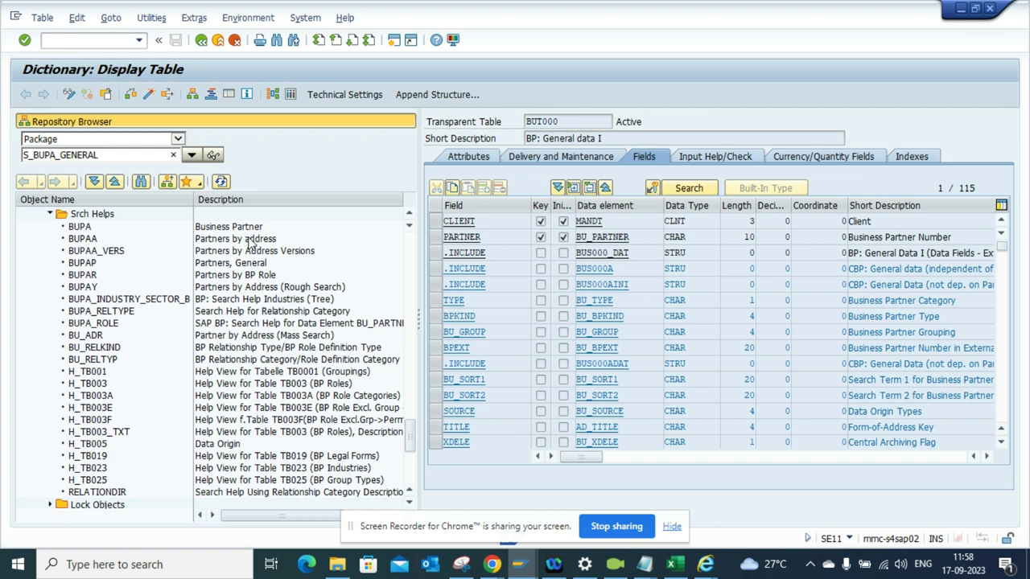
Step: Expand the Data Definitions and Programs folders of package S_BUPA_GENERAL
drag(412, 435, 412, 461)
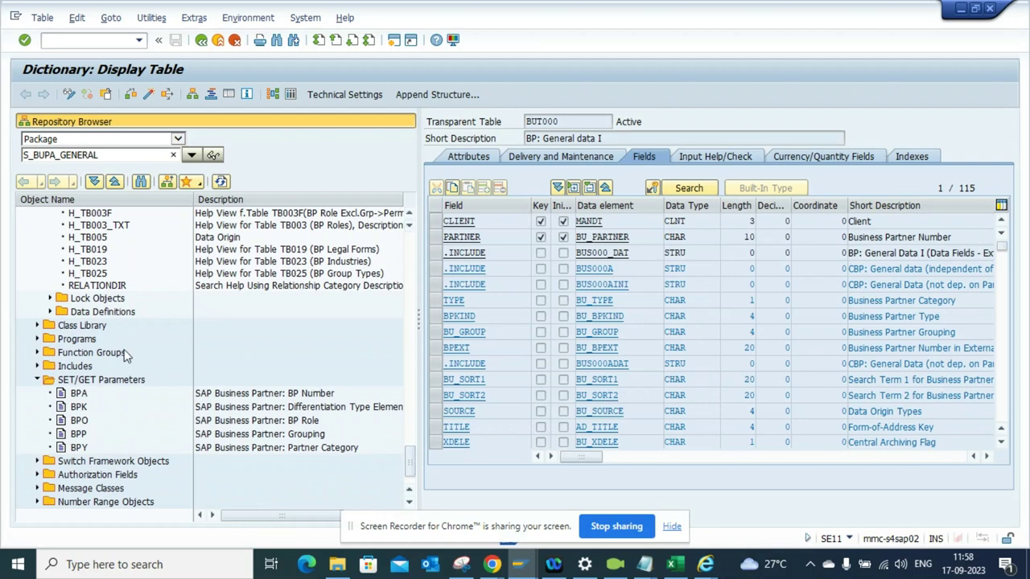
click(50, 312)
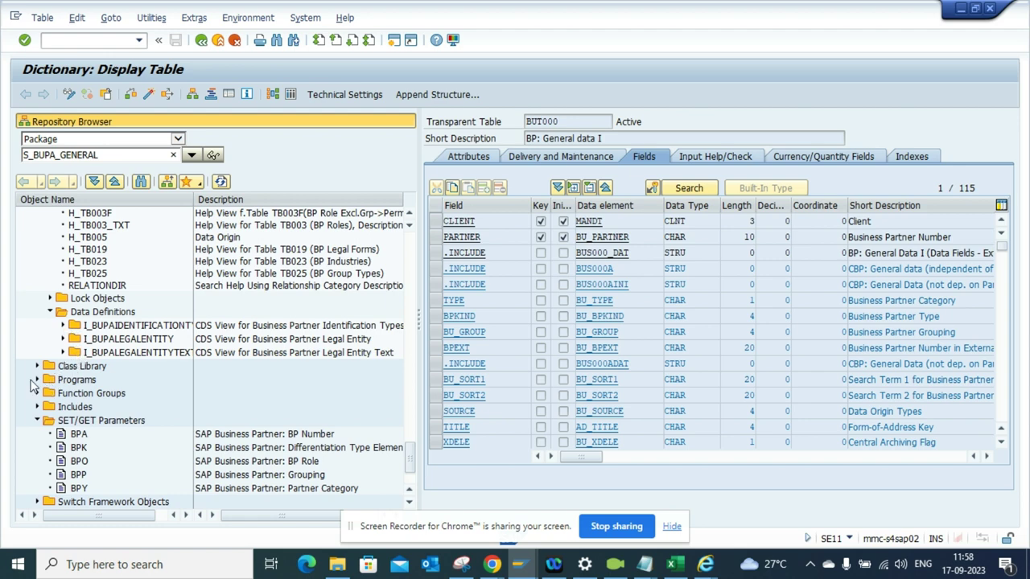
click(37, 380)
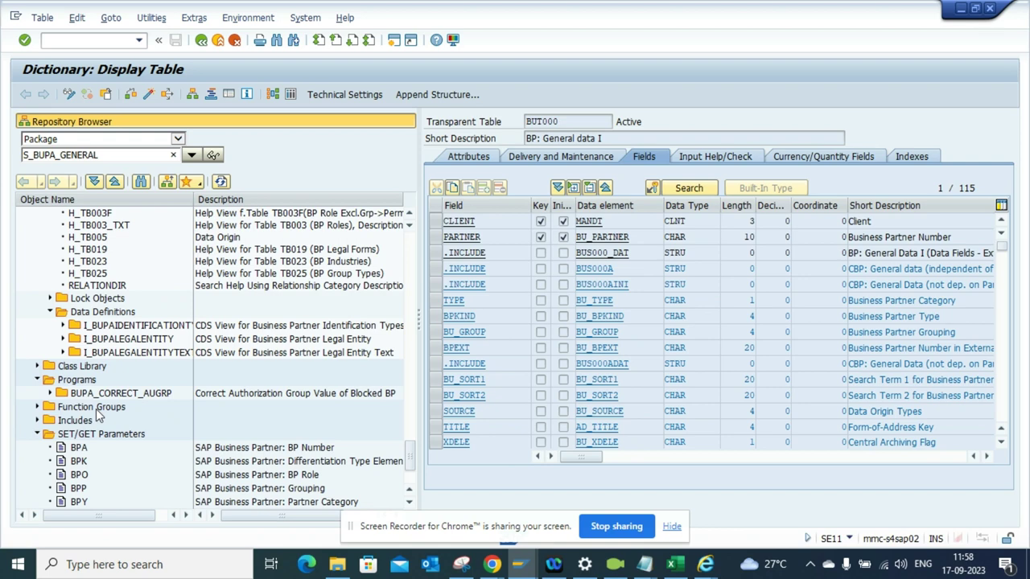
Step: Expand Function Groups down to the function modules of BUD_SHLP, and expand the Authorization Objects folder
click(37, 407)
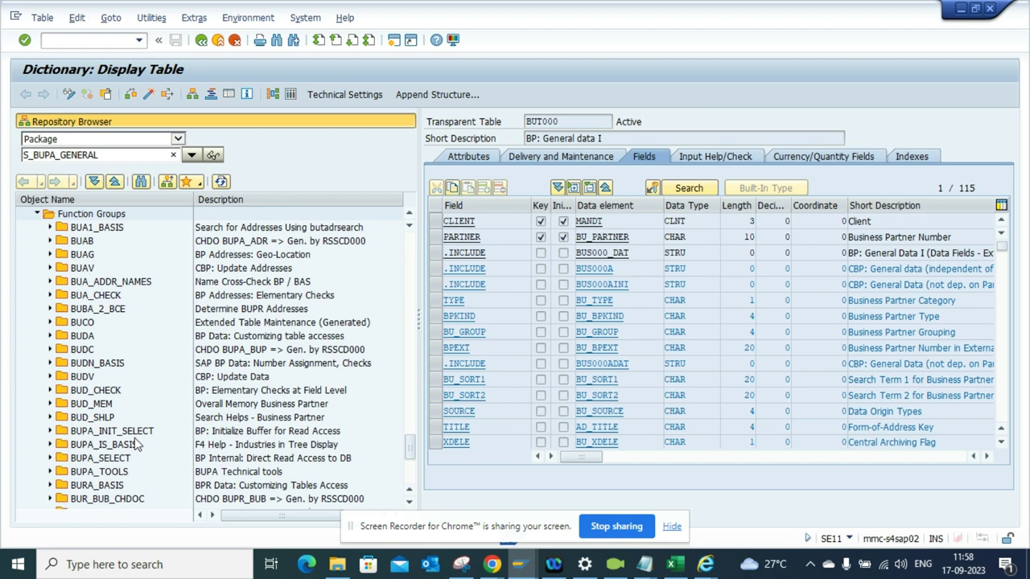
click(50, 420)
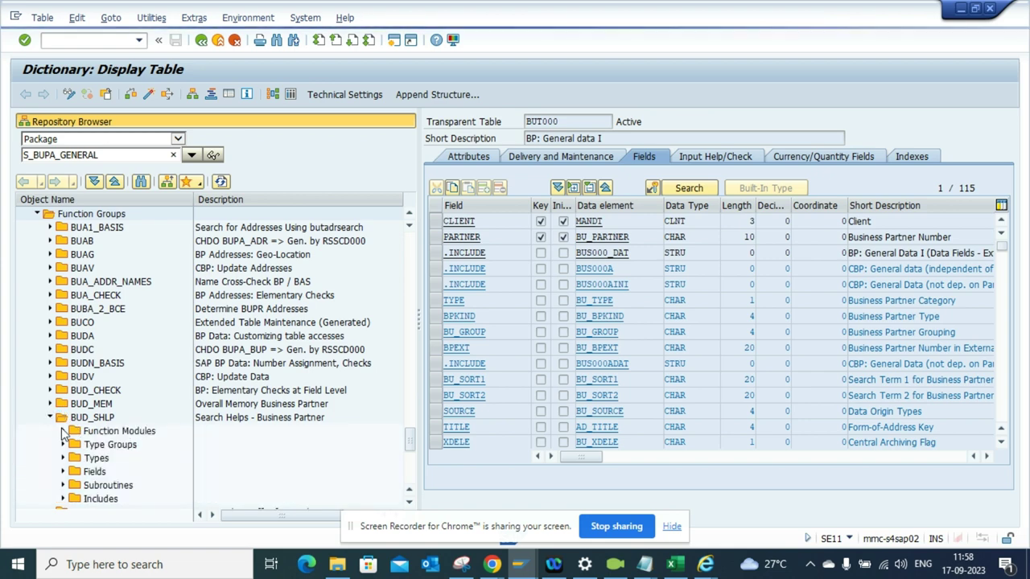
click(63, 431)
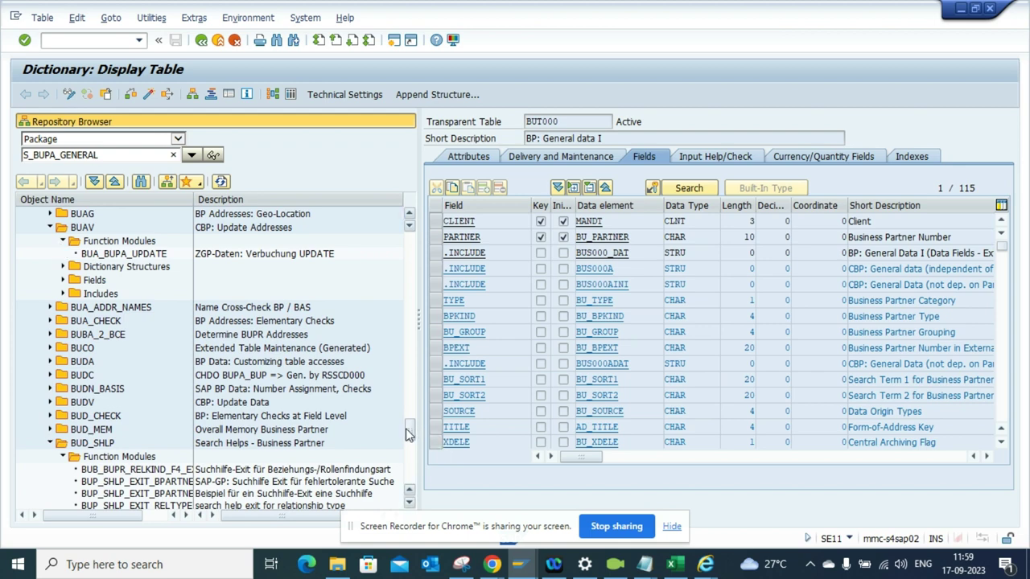
drag(410, 433, 410, 477)
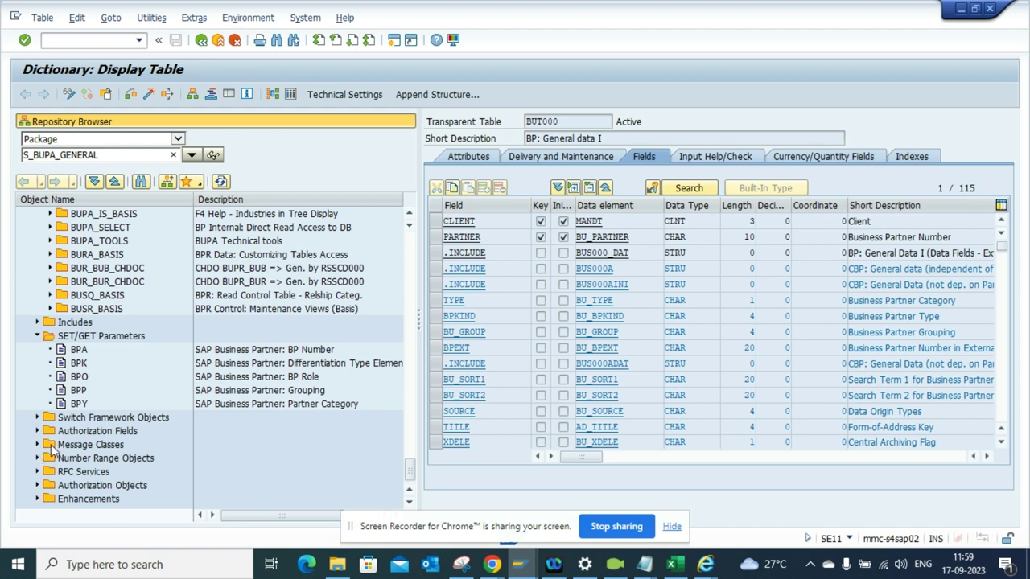
click(37, 486)
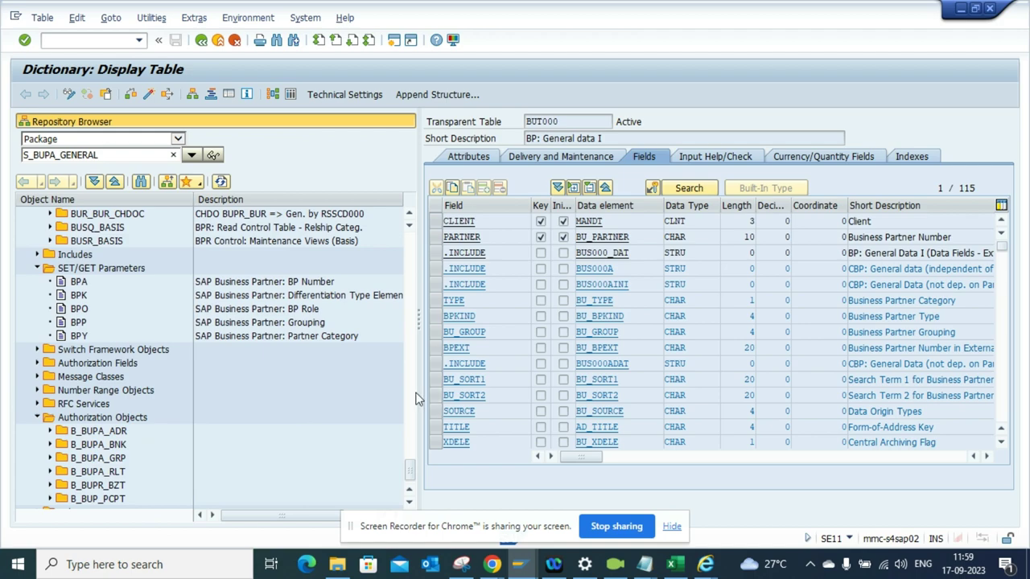
Step: Collapse the Database Tables folder and expand the Views folder under Dictionary Objects
drag(410, 472, 409, 244)
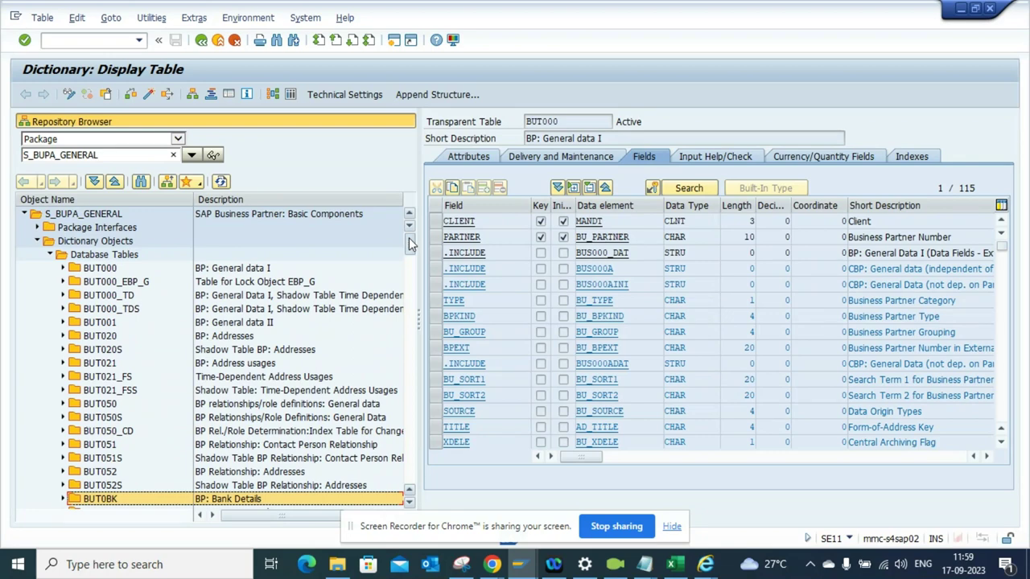
click(49, 254)
click(50, 269)
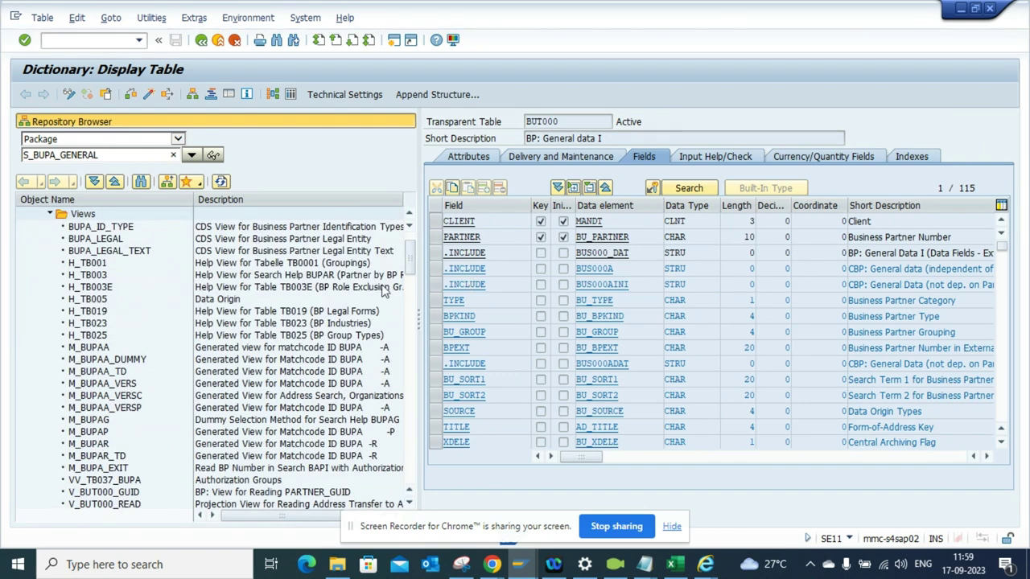
Step: Collapse the Srch Helps, SET/GET Parameters and Authorization Objects folders in the package tree
drag(409, 255, 413, 330)
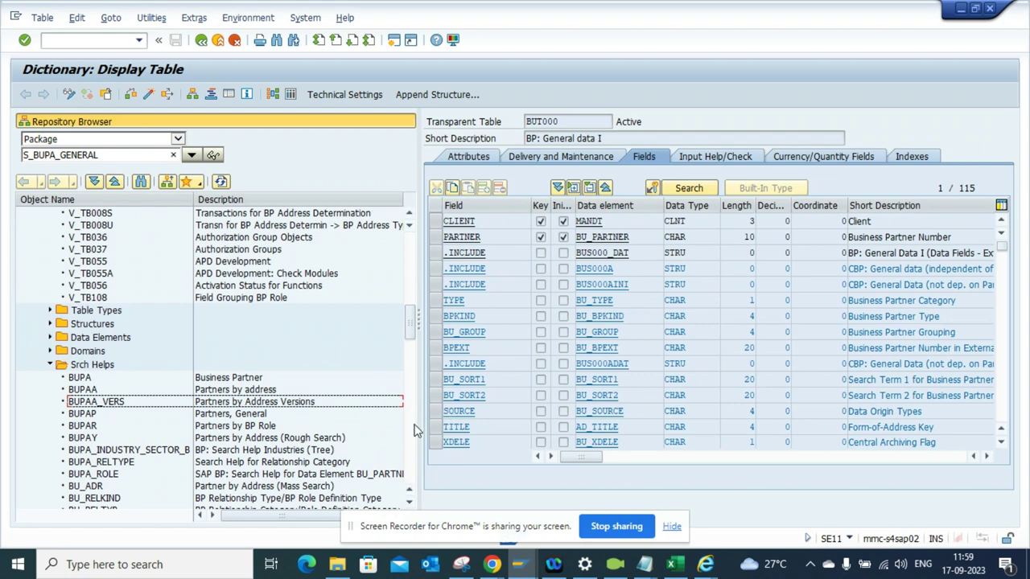
click(50, 364)
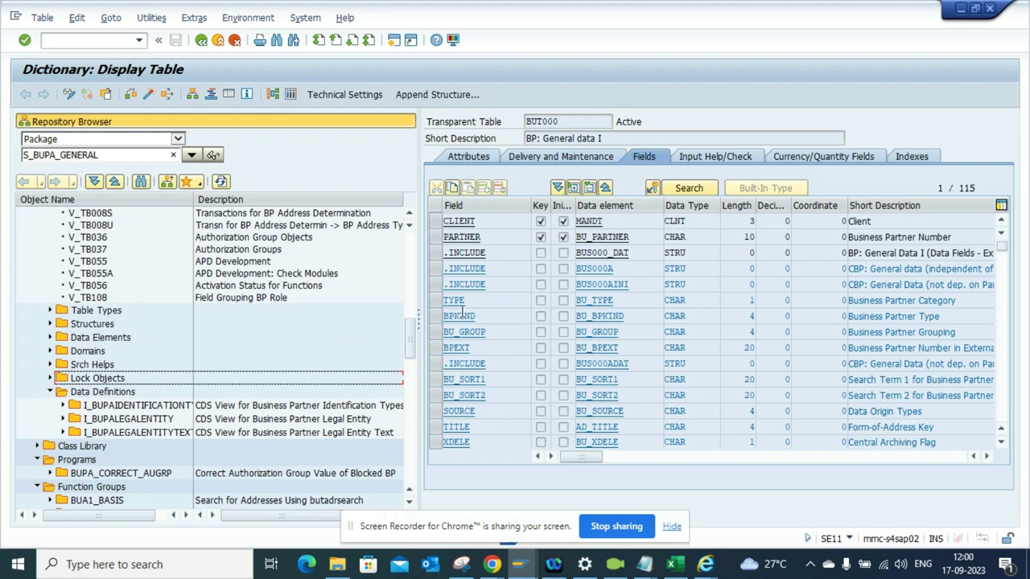
scroll(417, 377, down, 1)
scroll(417, 377, down, 10)
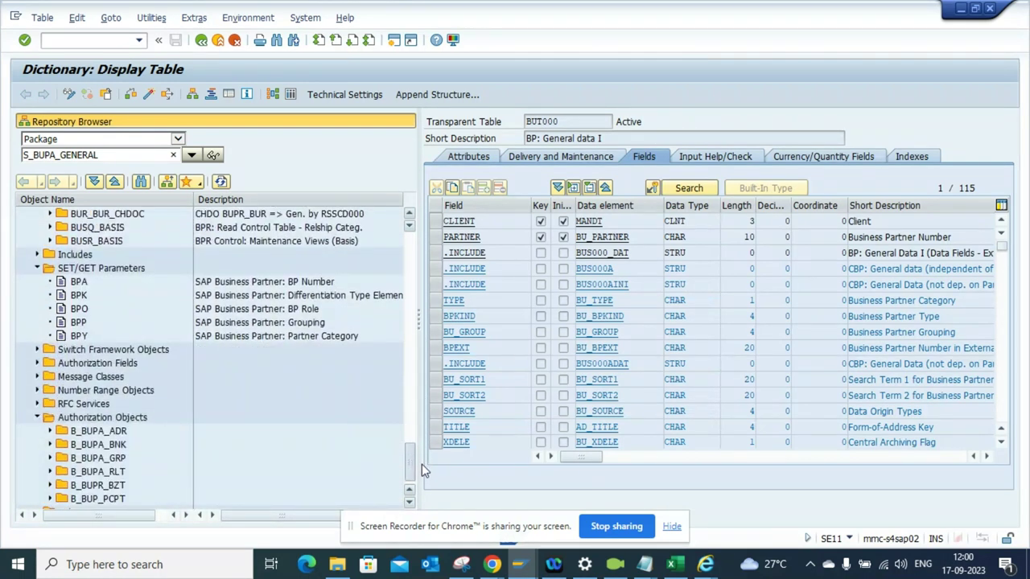
click(37, 268)
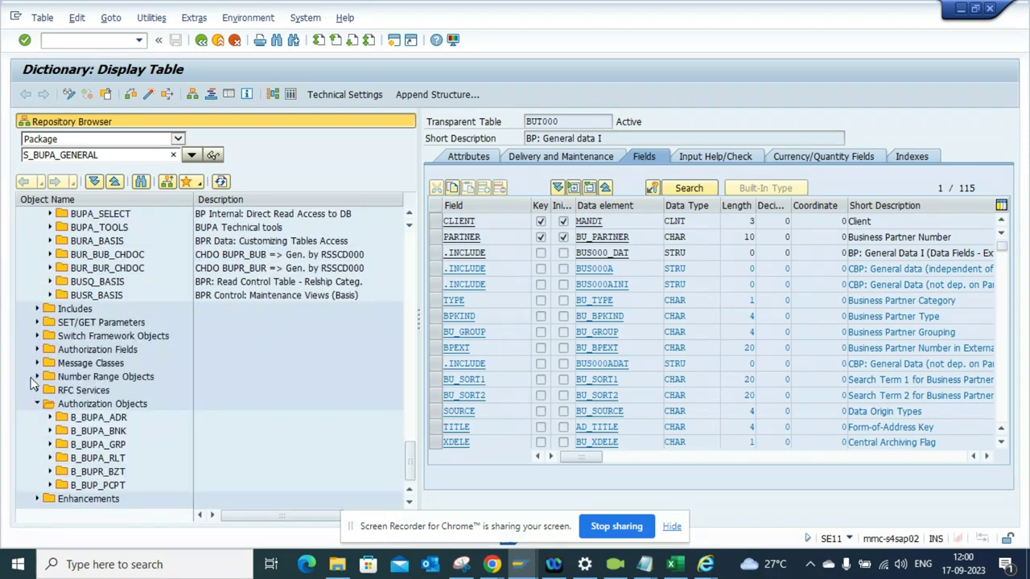
click(37, 404)
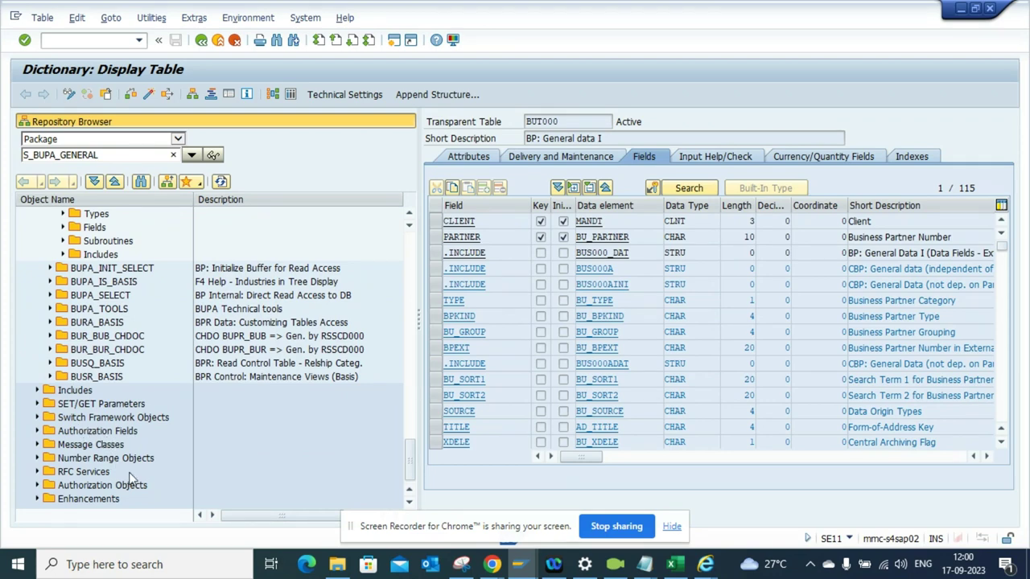
Step: Expand the Number Range Objects folder to view its entries, and return to the start of the package tree
click(37, 458)
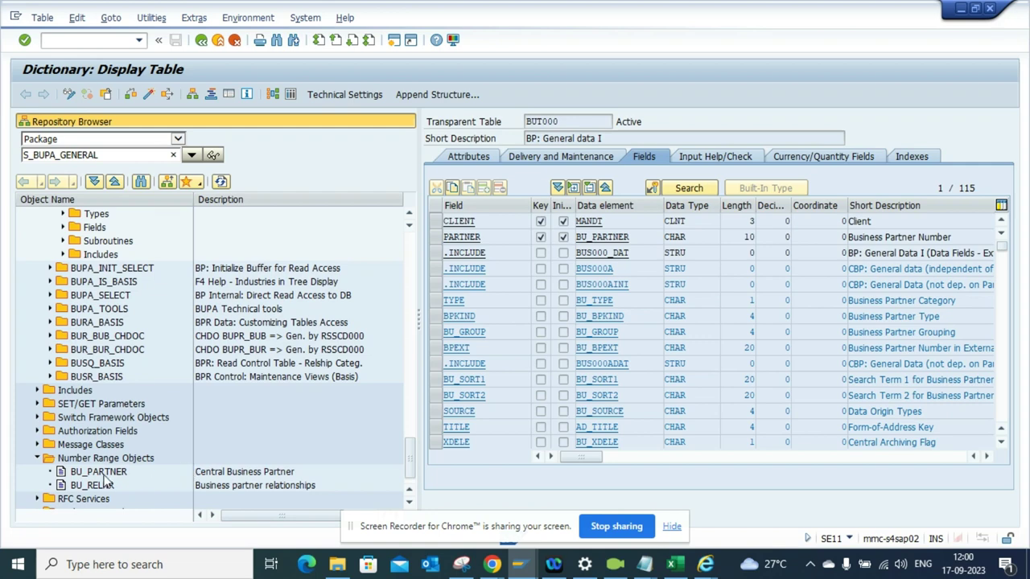
scroll(410, 475, down, 1)
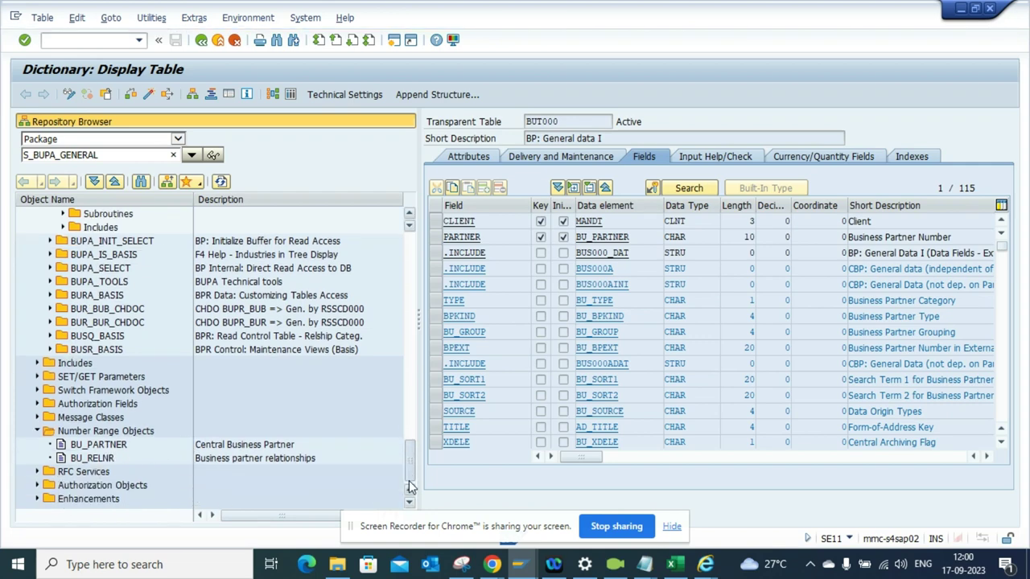
drag(408, 486, 408, 242)
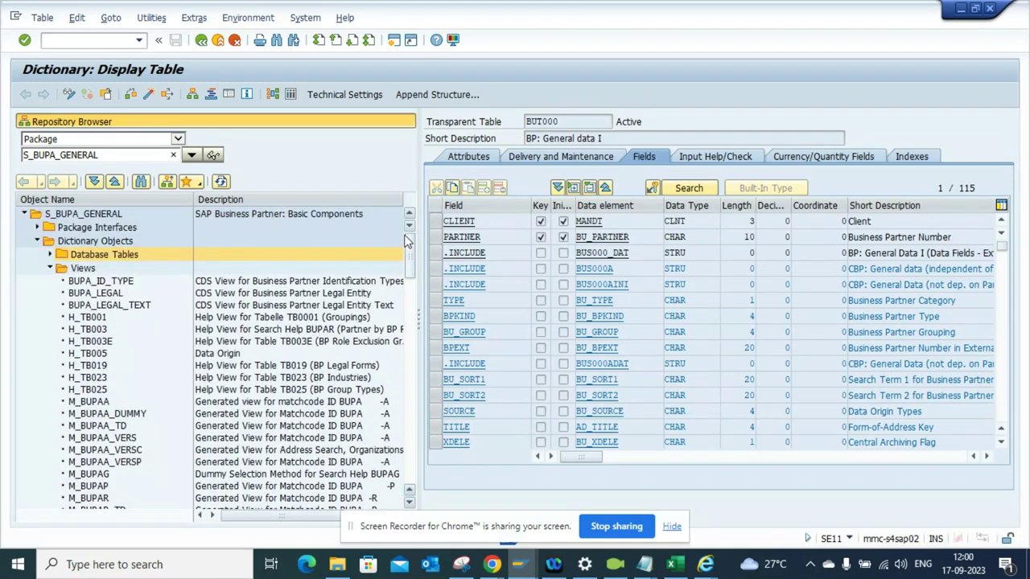